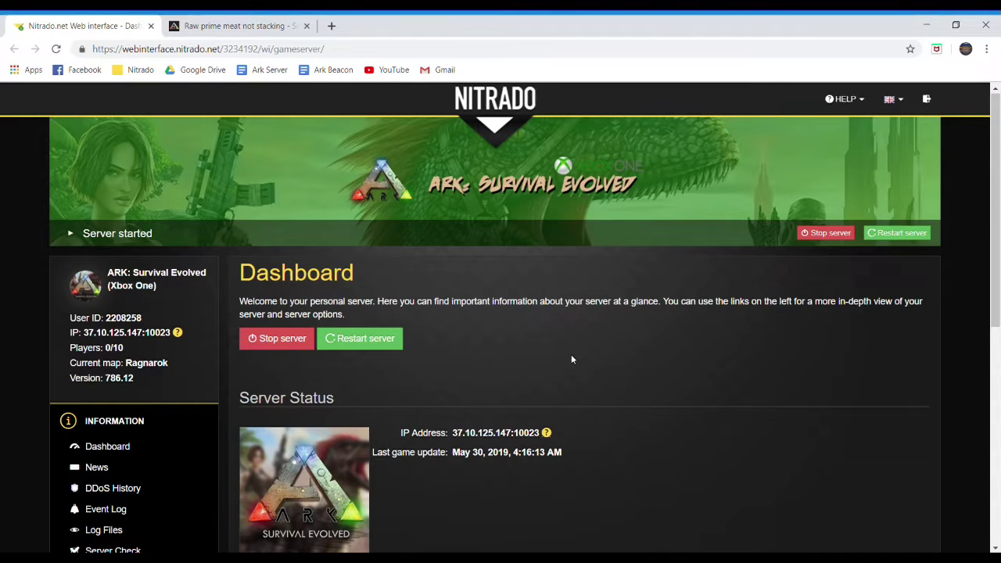
Open the Expert Settings of the ARK game server from the dashboard
scroll(571, 359, "down", 5)
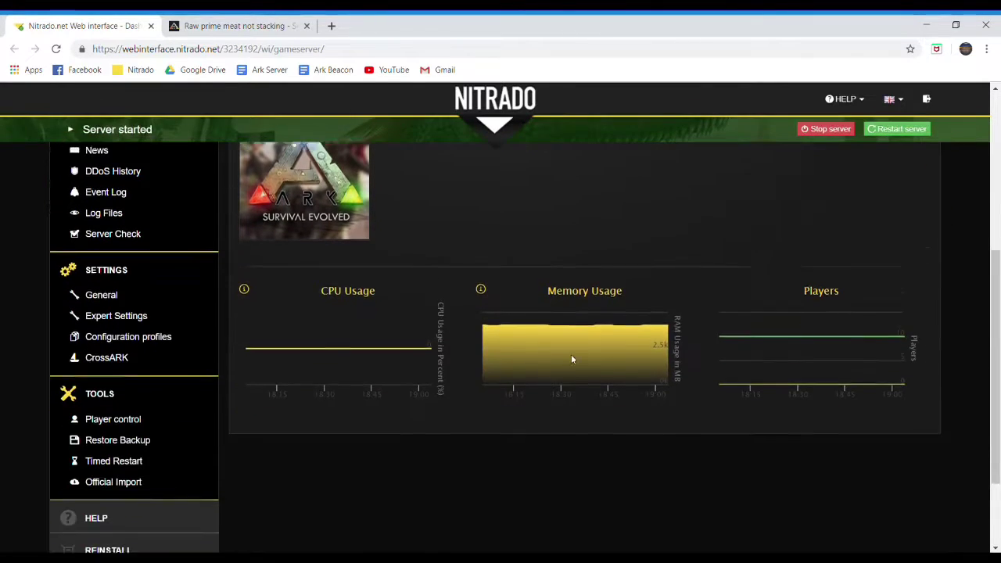
scroll(496, 431, "up", 5)
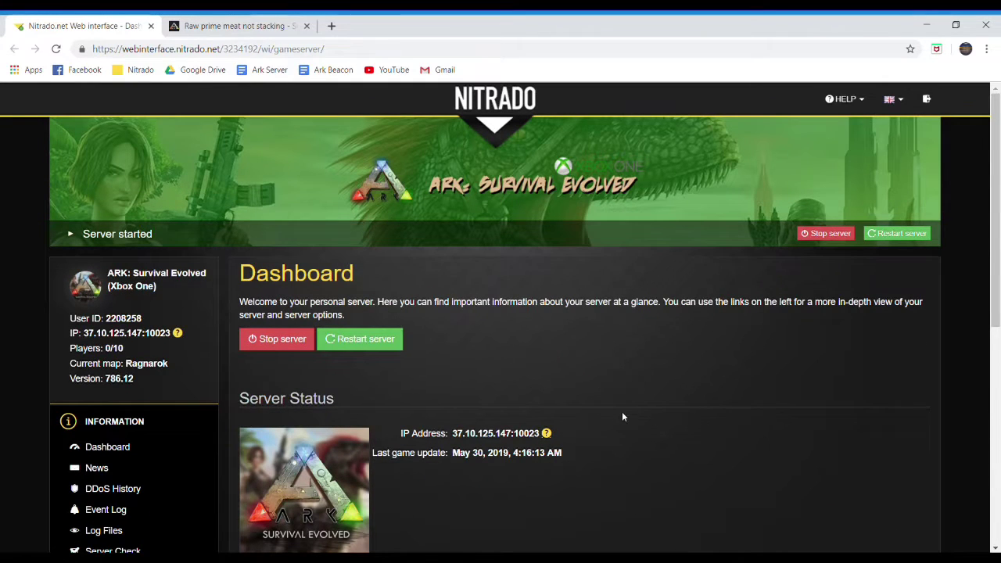
scroll(627, 411, "down", 2)
scroll(628, 411, "down", 1)
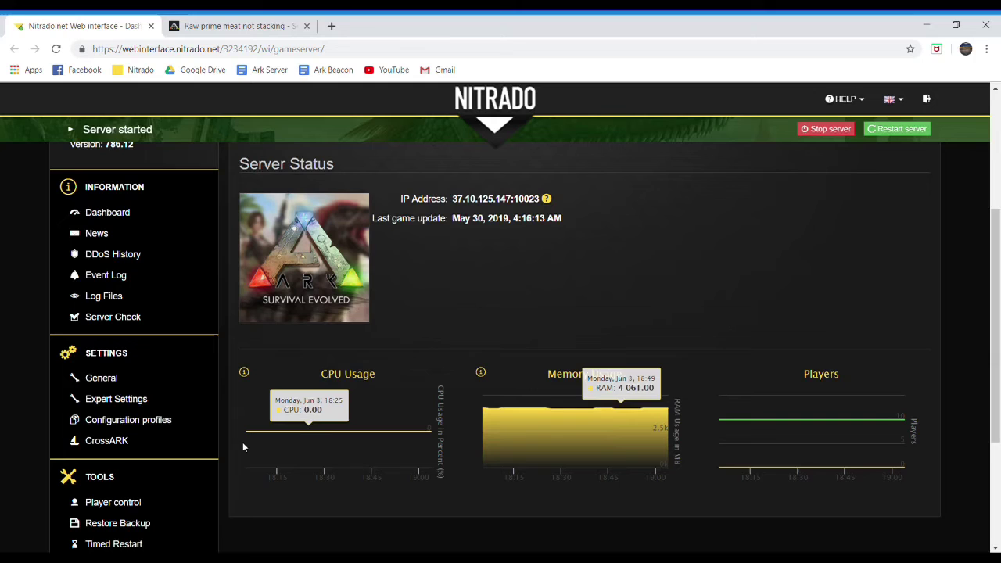
left_click(116, 399)
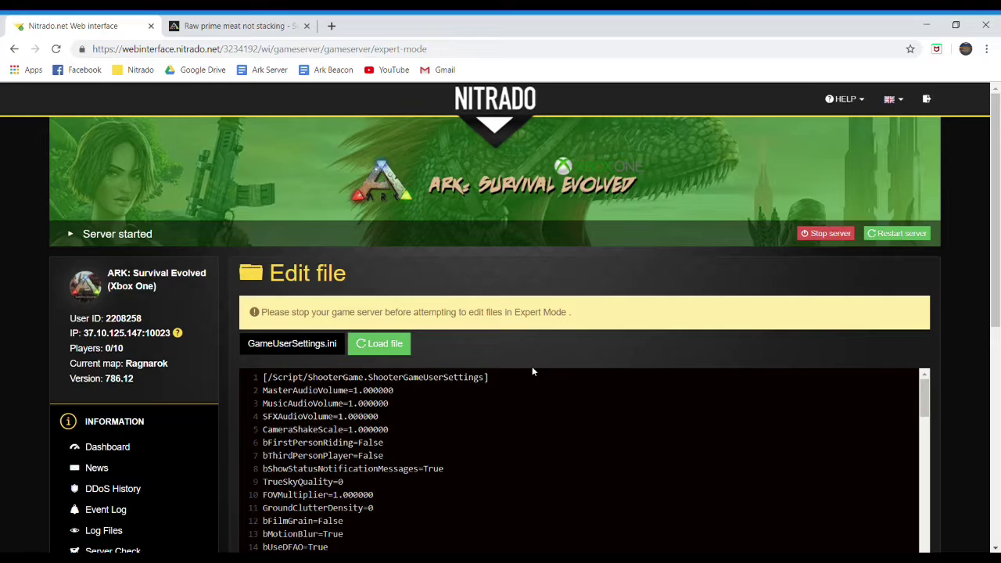
Find the ItemStackSizeMultiplier line near the end of GameUserSettings.ini and place the cursor on it
scroll(579, 462, "down", 4)
scroll(569, 303, "down", 2)
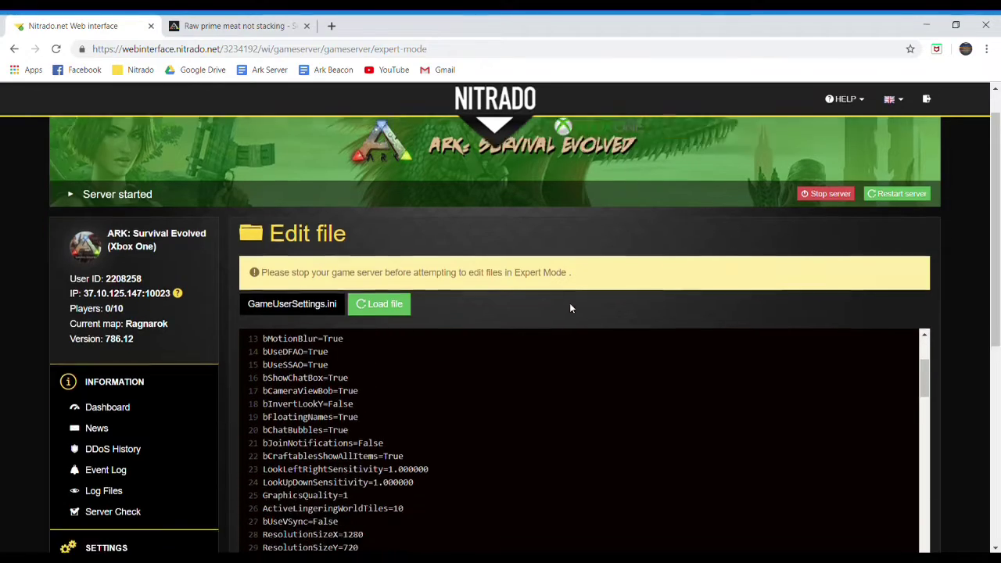
scroll(569, 303, "down", 8)
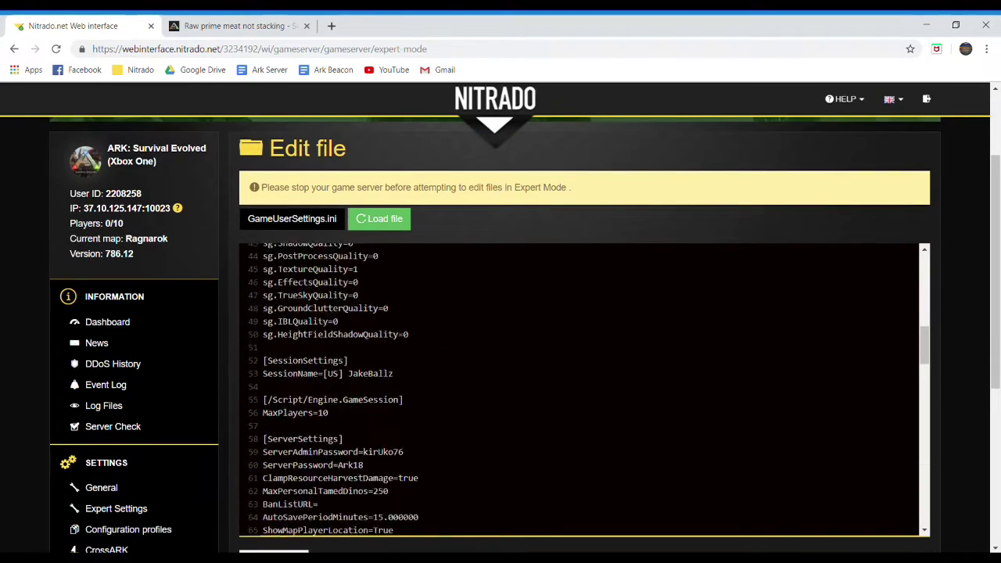
scroll(583, 389, "down", 14)
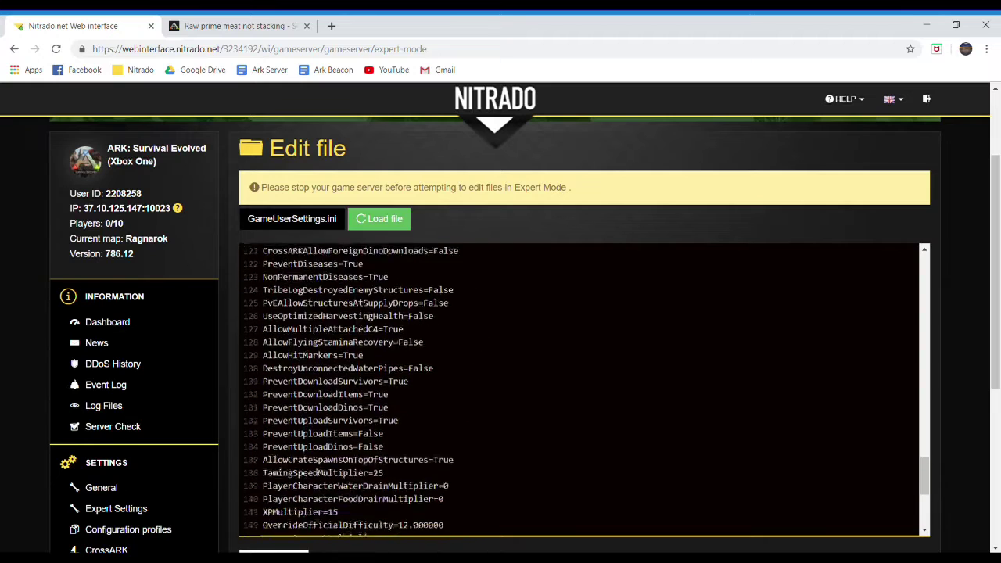
scroll(583, 388, "down", 3)
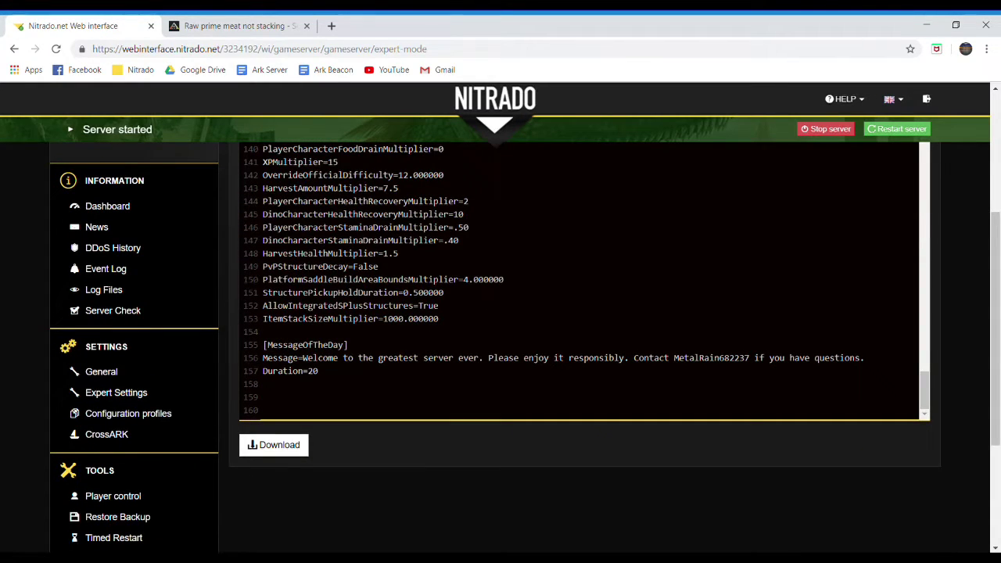
left_click(263, 318)
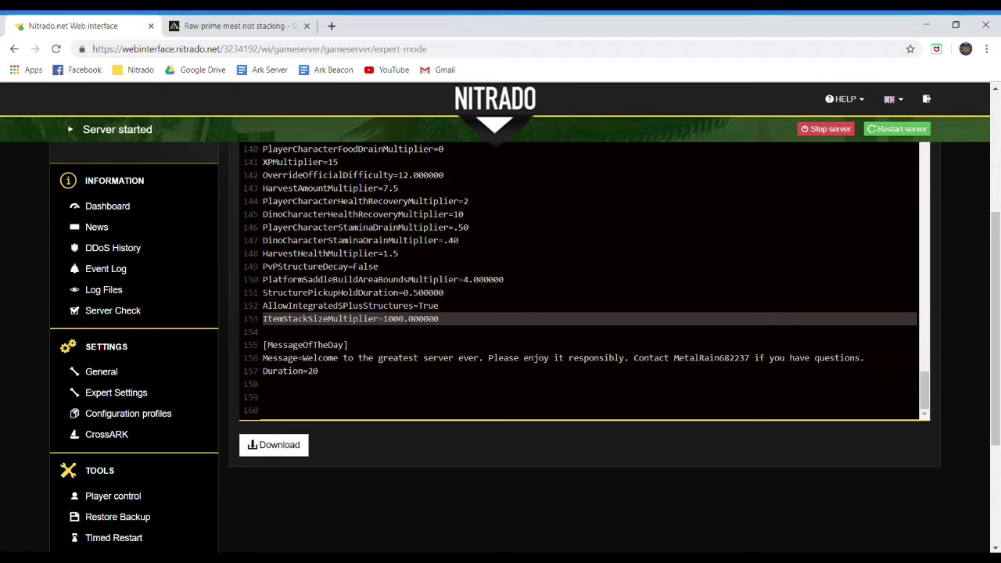
Switch the file shown in the editor from GameUserSettings.ini to Game.ini
scroll(501, 312, "down", 2)
scroll(501, 313, "up", 4)
scroll(306, 347, "up", 5)
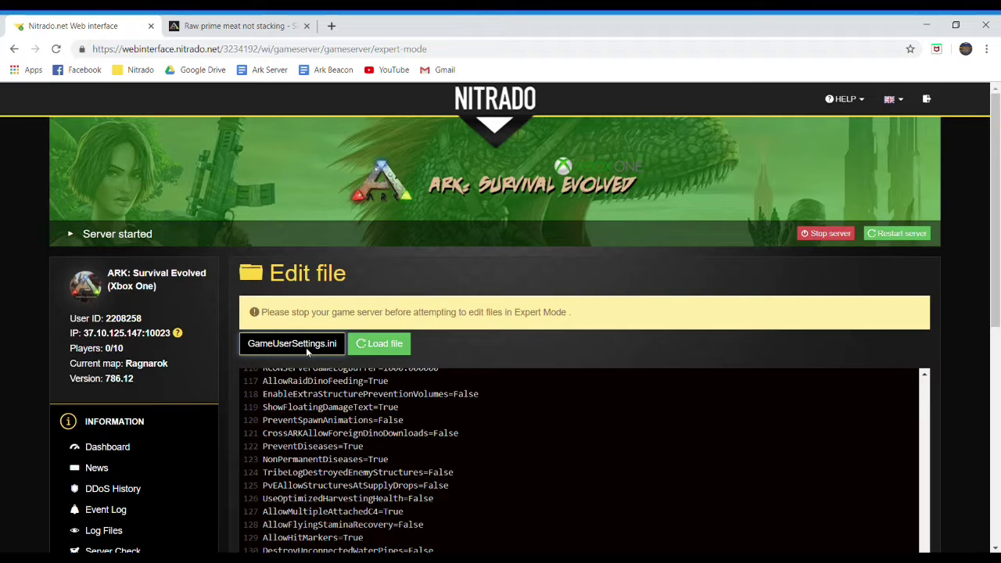
key("Down")
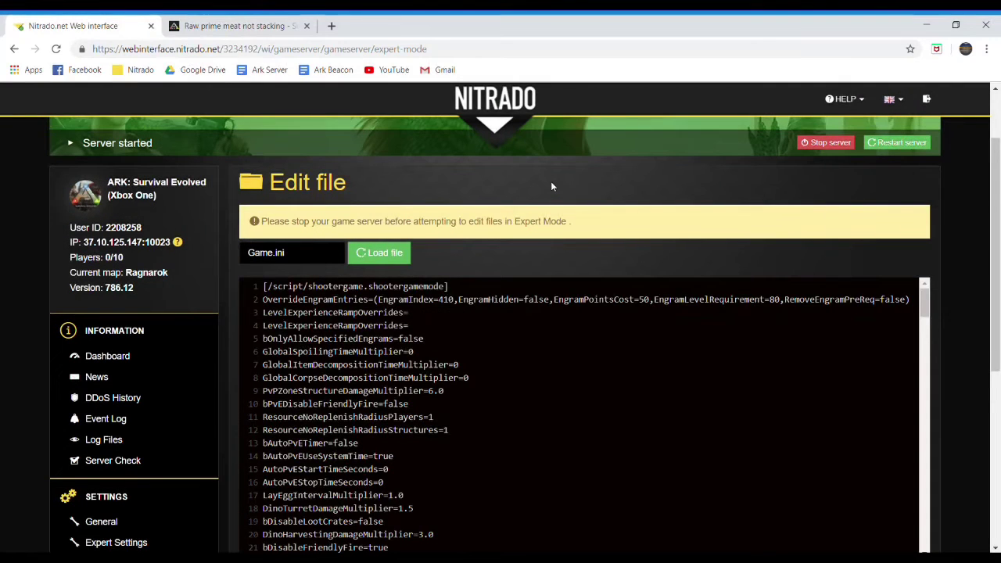
Select the block of ConfigOverrideItemMaxQuantity lines in Game.ini, from the CannonBall entry through the Honey entry
scroll(579, 415, "down", 8)
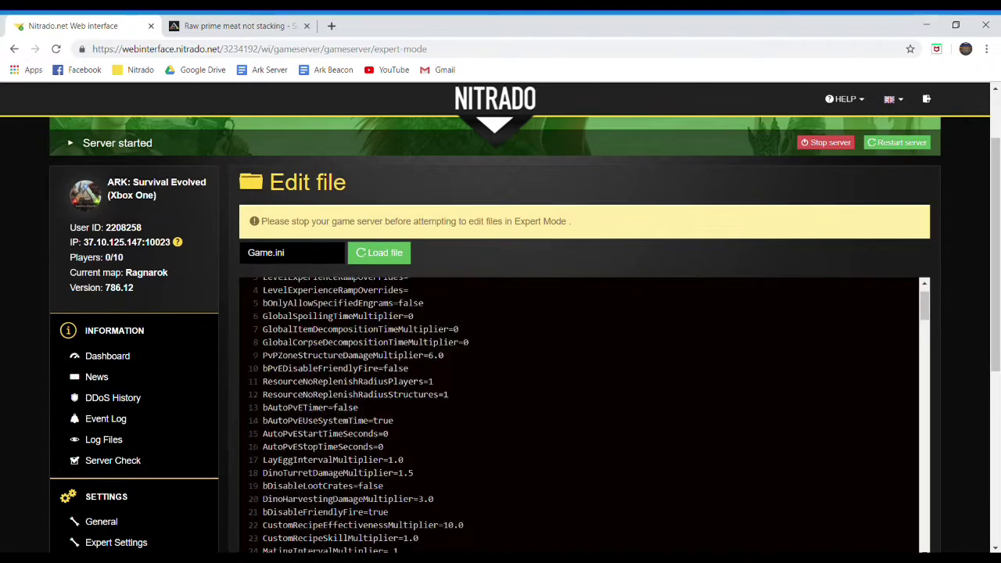
scroll(578, 414, "down", 4)
scroll(579, 415, "up", 1)
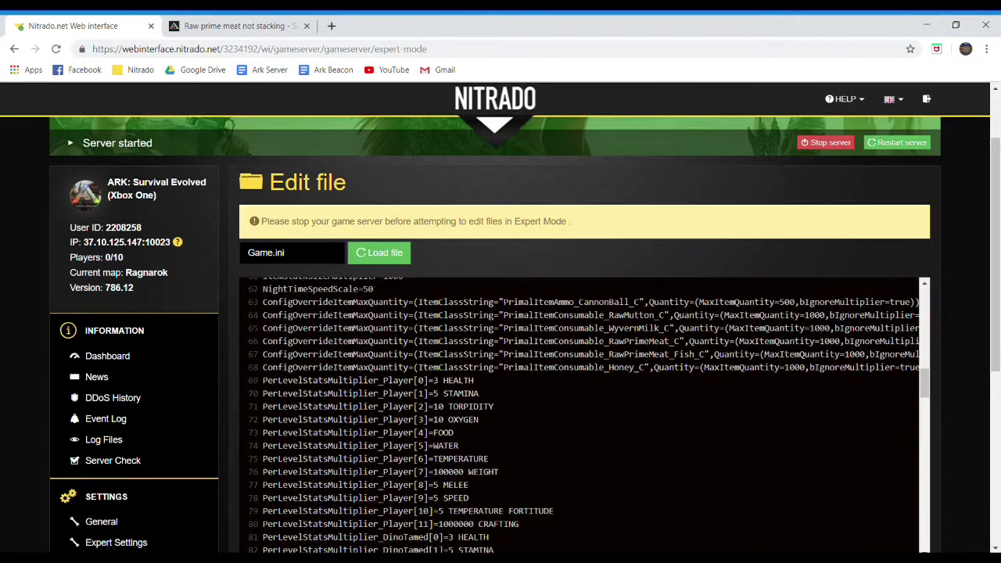
key("shift+Down")
key("shift+Down")
key("shift+Down")
key("shift+Down")
key("shift+Down")
key("shift+Down")
key("shift+Down")
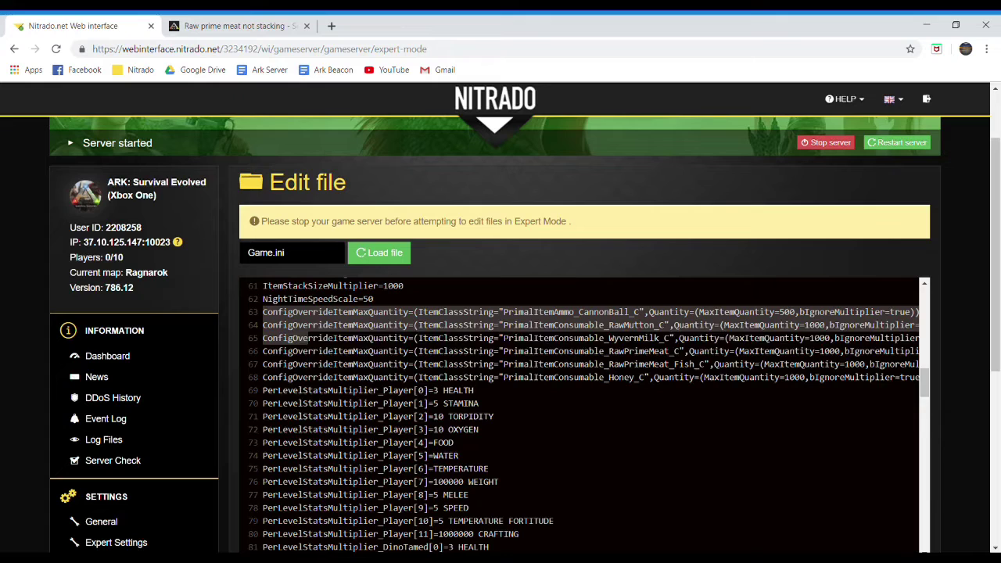
key("shift+Up")
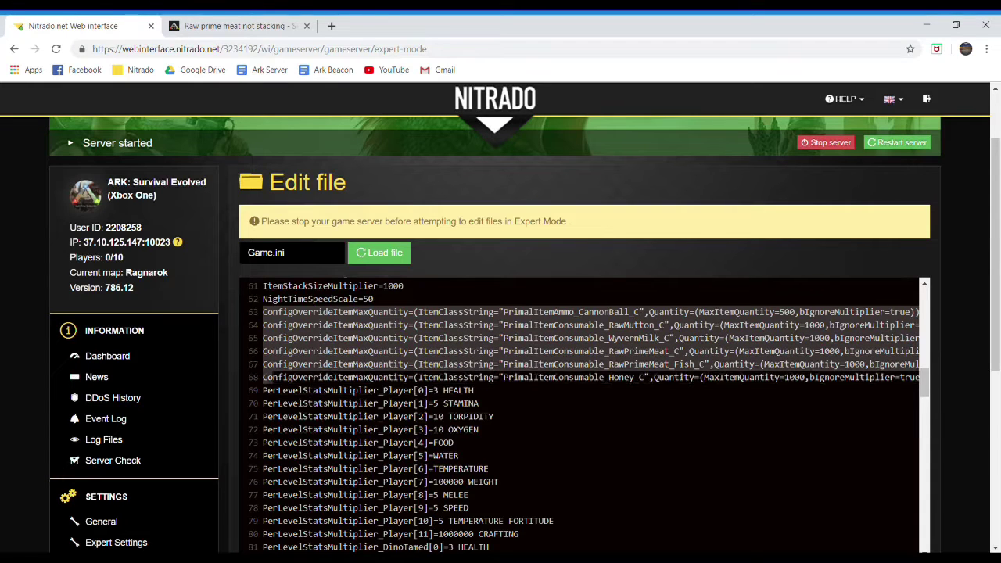
key("shift+End")
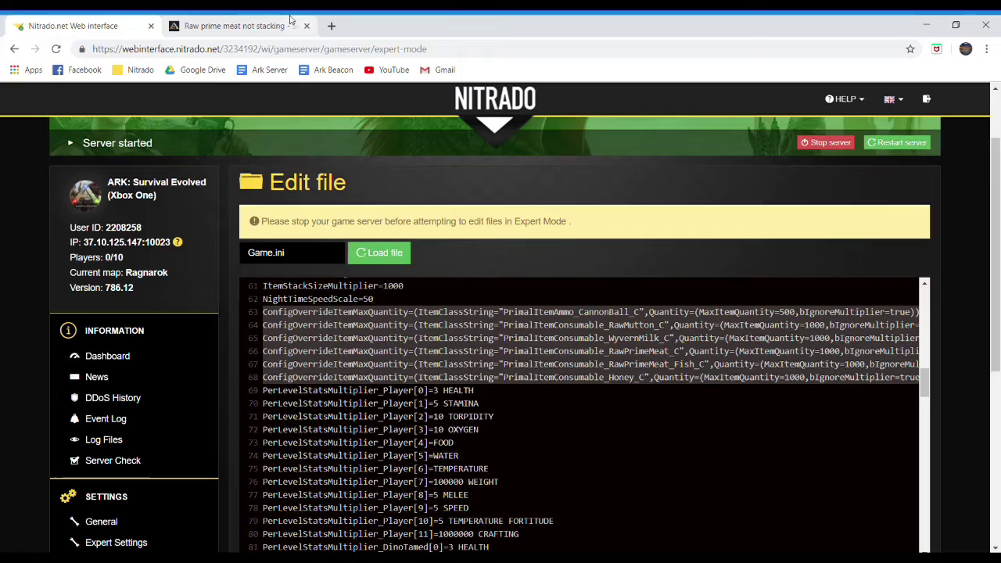
Switch to the "Raw prime meat not stacking" forum topic and review its posts, from the opening question to the posted item settings
left_click(268, 19)
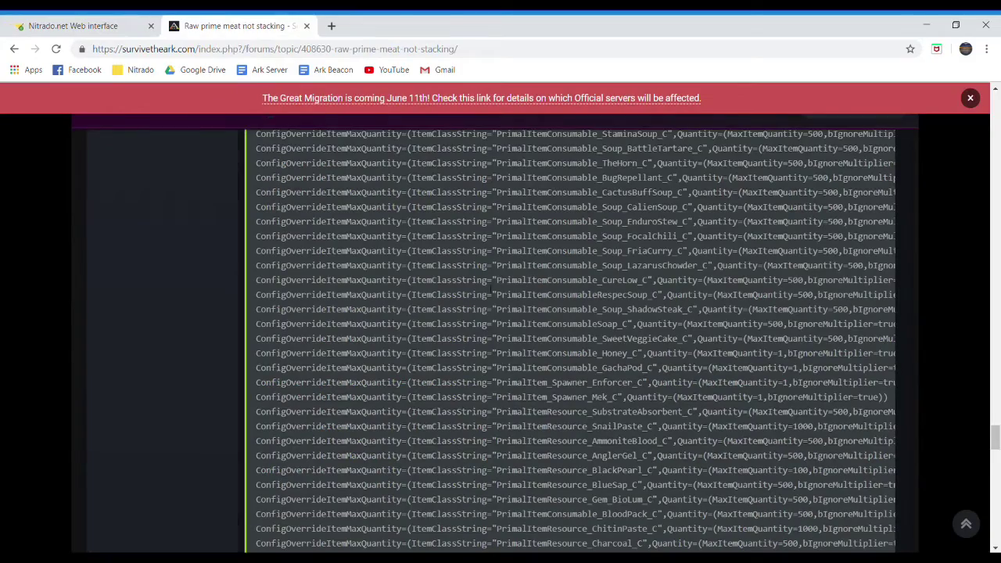
scroll(570, 337, "up", 20)
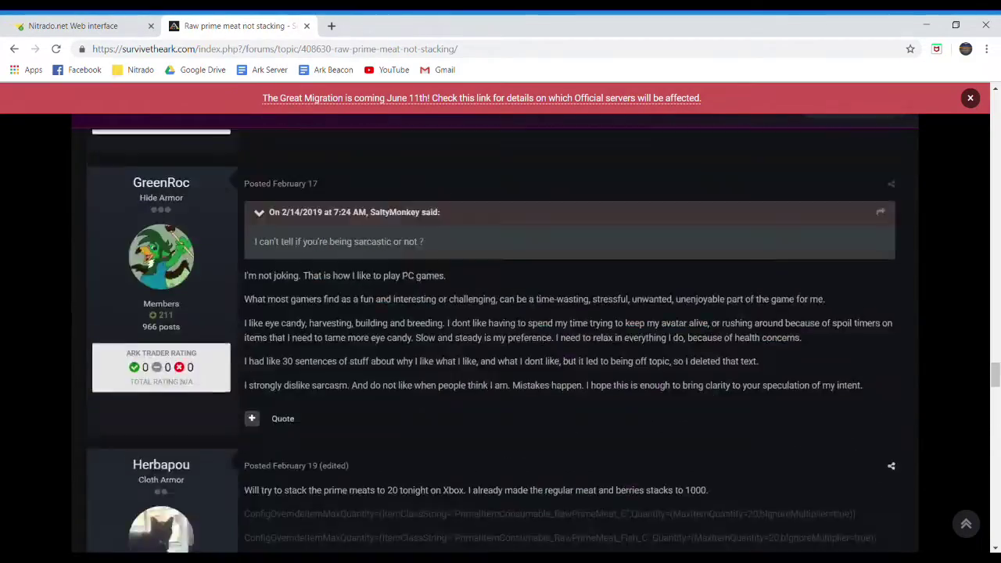
scroll(790, 344, "up", 20)
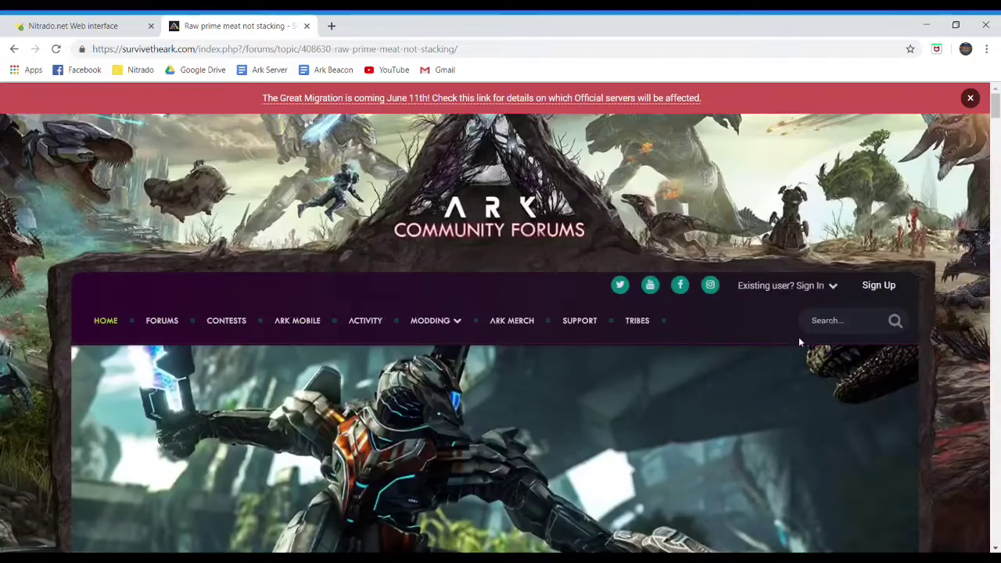
scroll(683, 407, "down", 5)
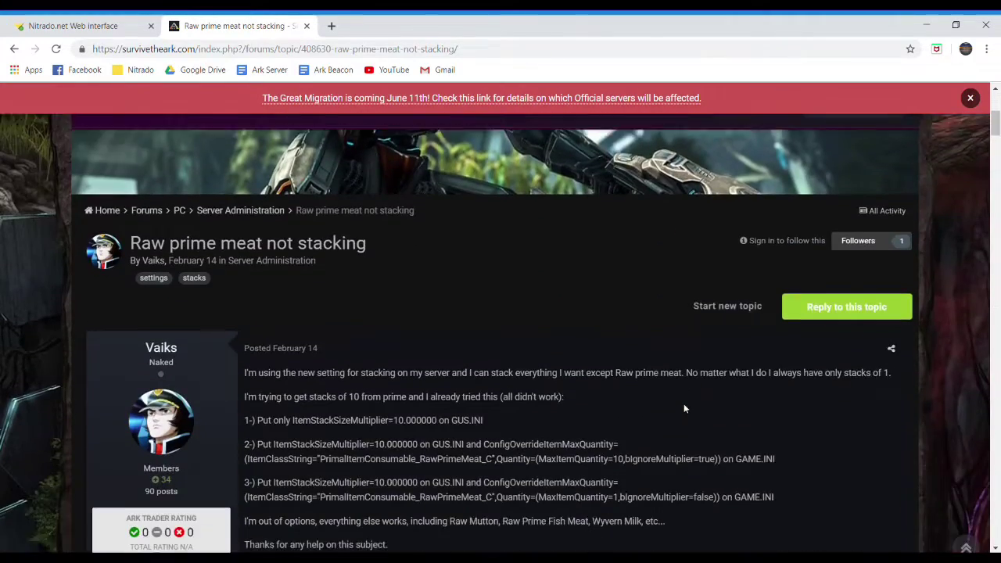
scroll(684, 408, "down", 10)
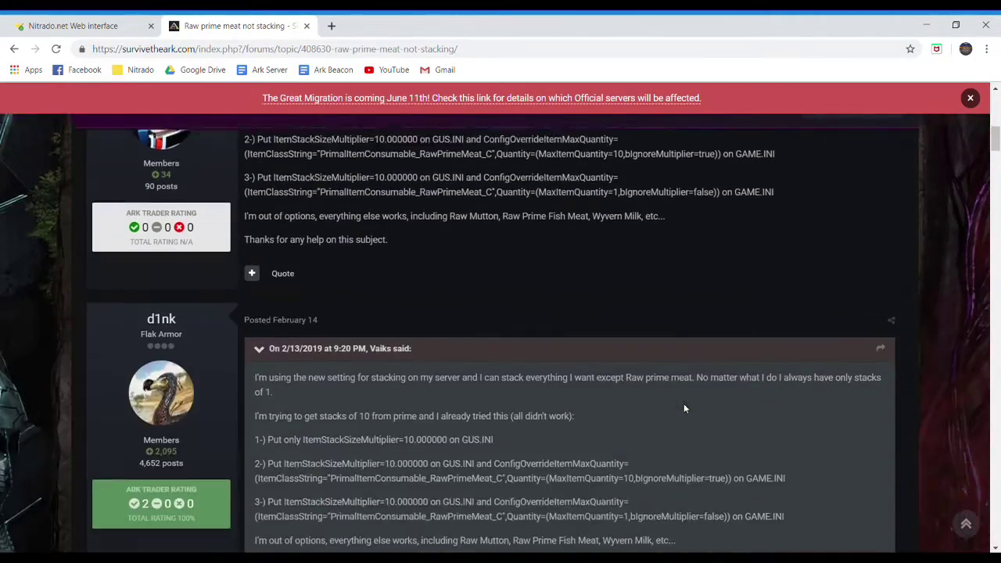
scroll(683, 408, "down", 3)
scroll(607, 332, "down", 10)
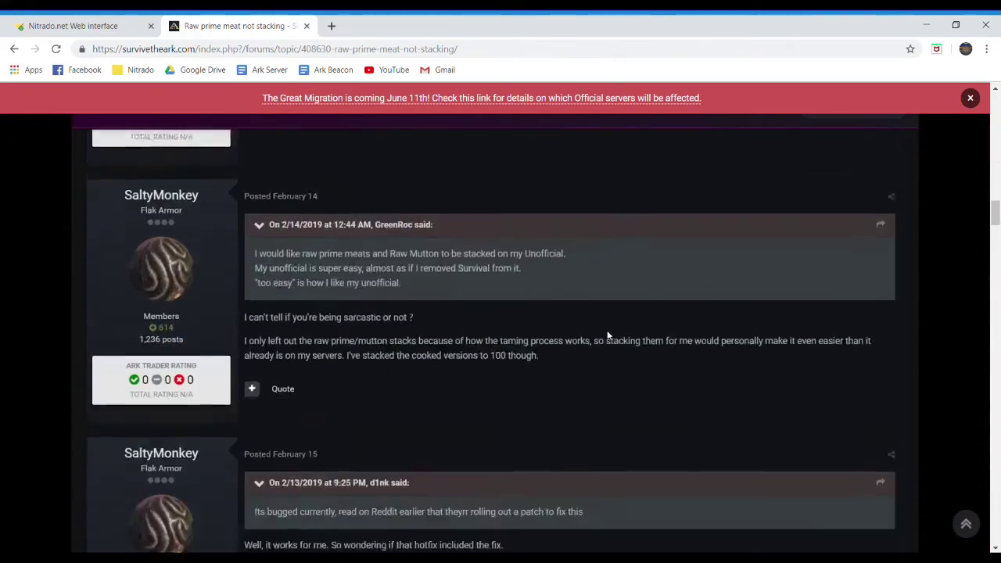
scroll(607, 334, "down", 20)
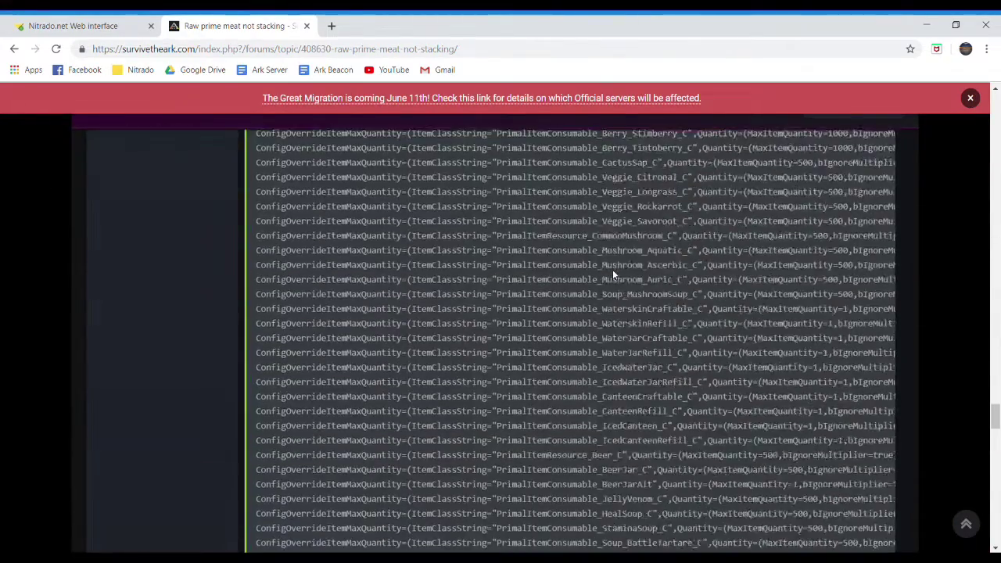
scroll(612, 273, "up", 8)
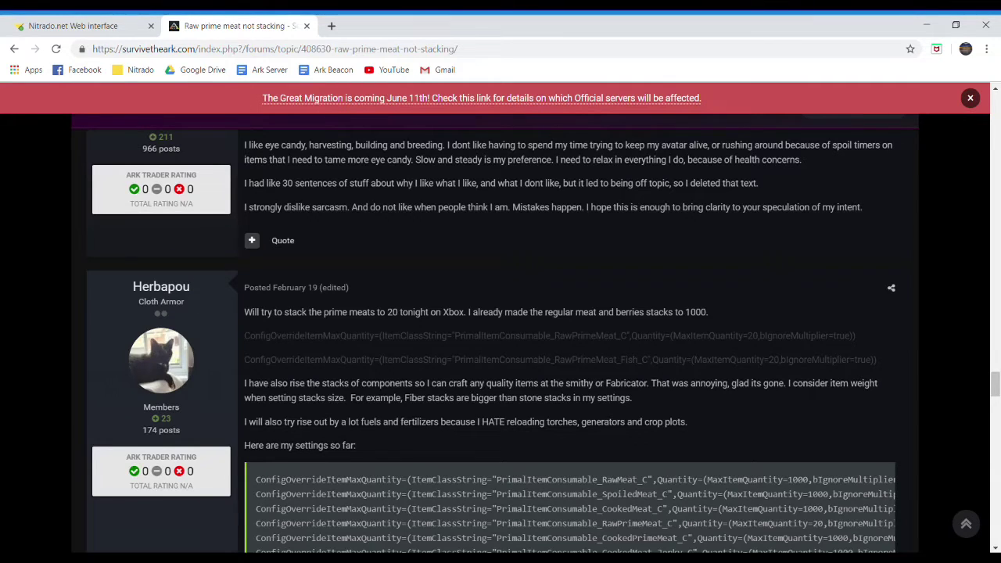
scroll(532, 433, "down", 7)
scroll(532, 433, "up", 10)
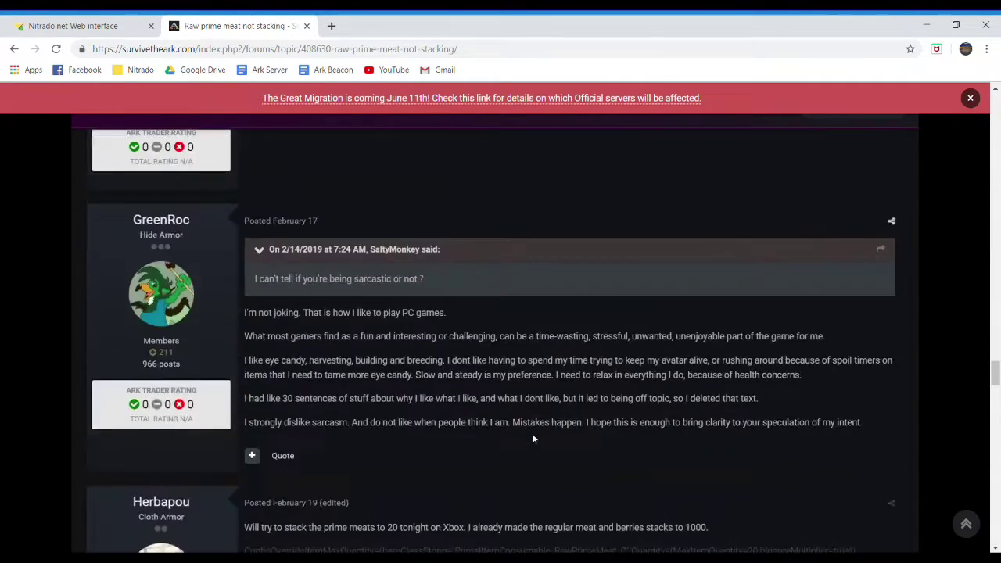
Find the PrimalItemResource_Stone_C entry in the forum's settings list and briefly highlight its MaxItemQuantity value
scroll(531, 438, "down", 12)
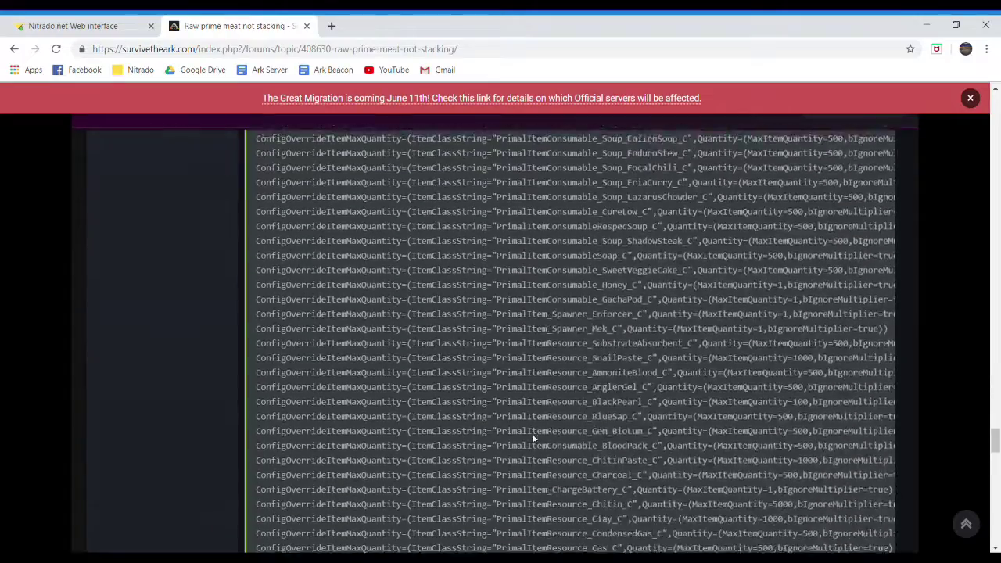
scroll(532, 439, "down", 5)
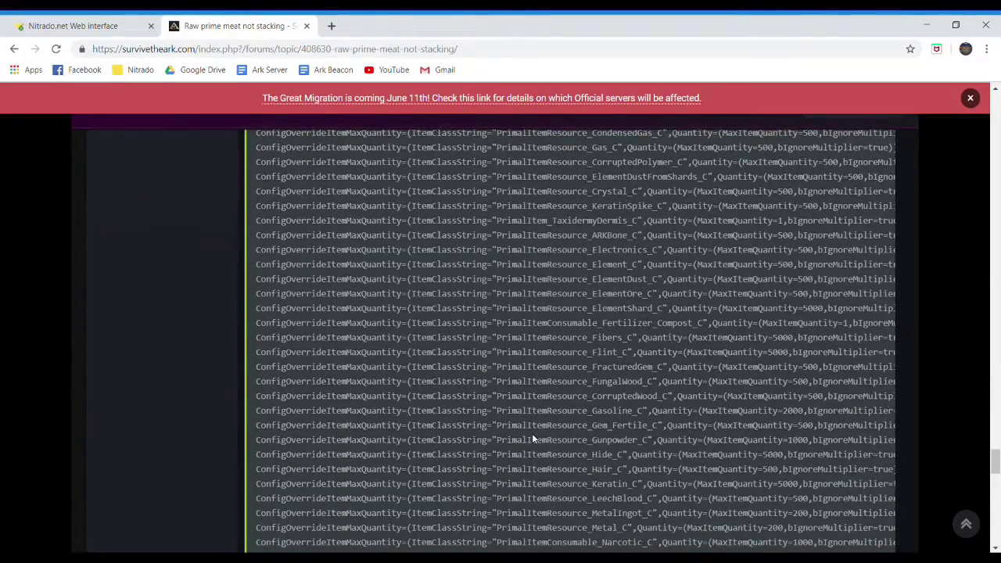
scroll(533, 438, "down", 6)
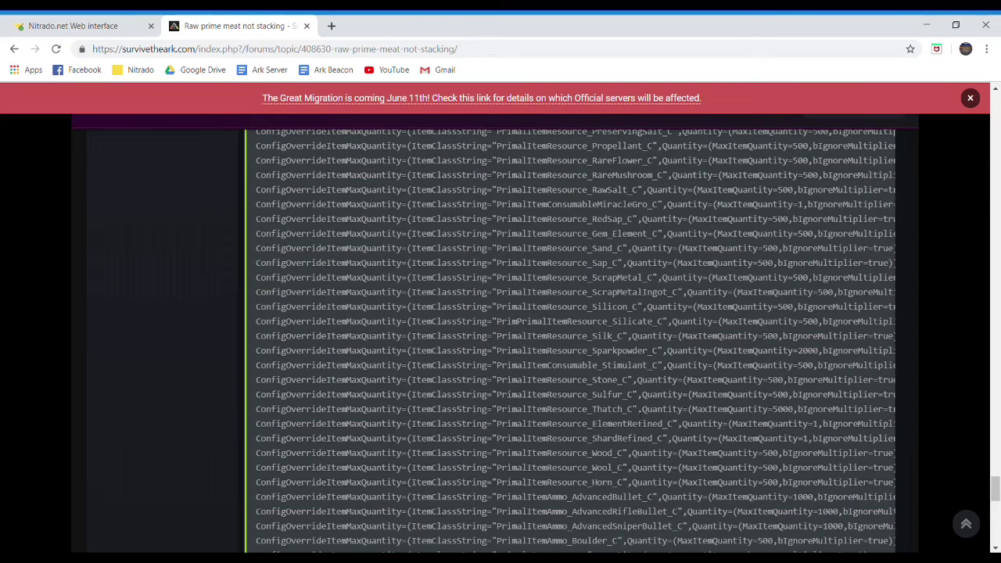
double_click(774, 381)
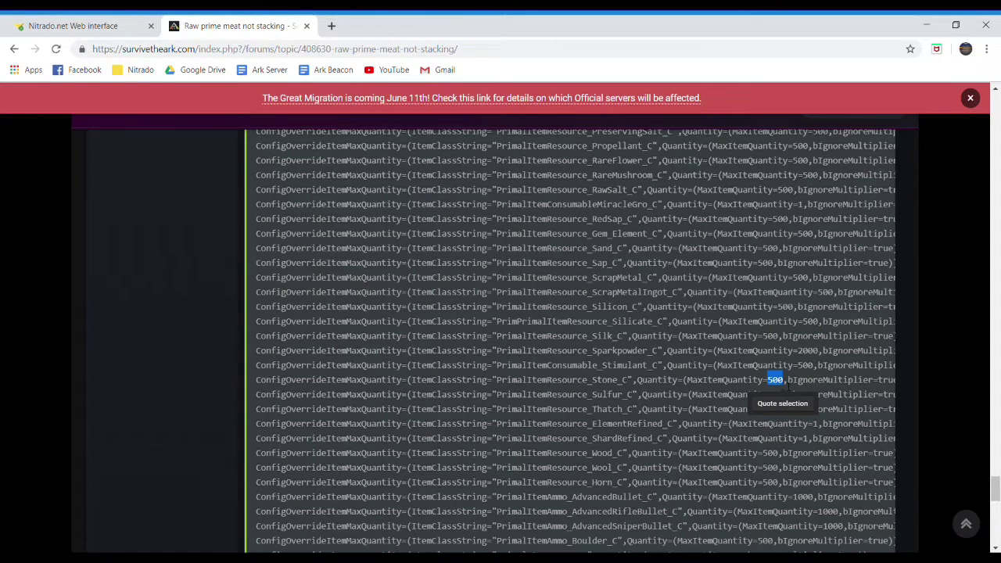
left_click(618, 381)
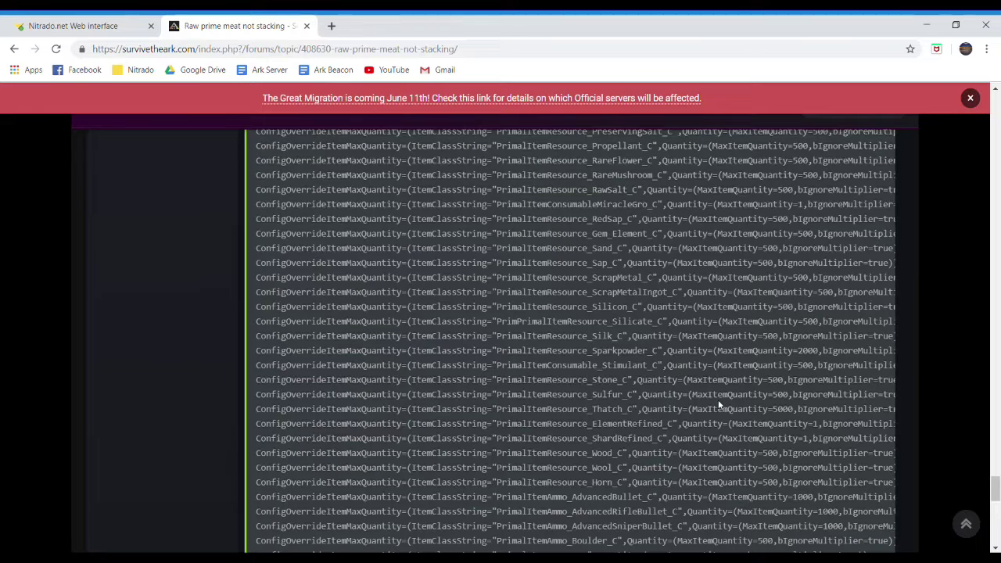
Search the forum page for "mutton" and step through the matches to the RawMutton entry in the settings list
key("ctrl+f")
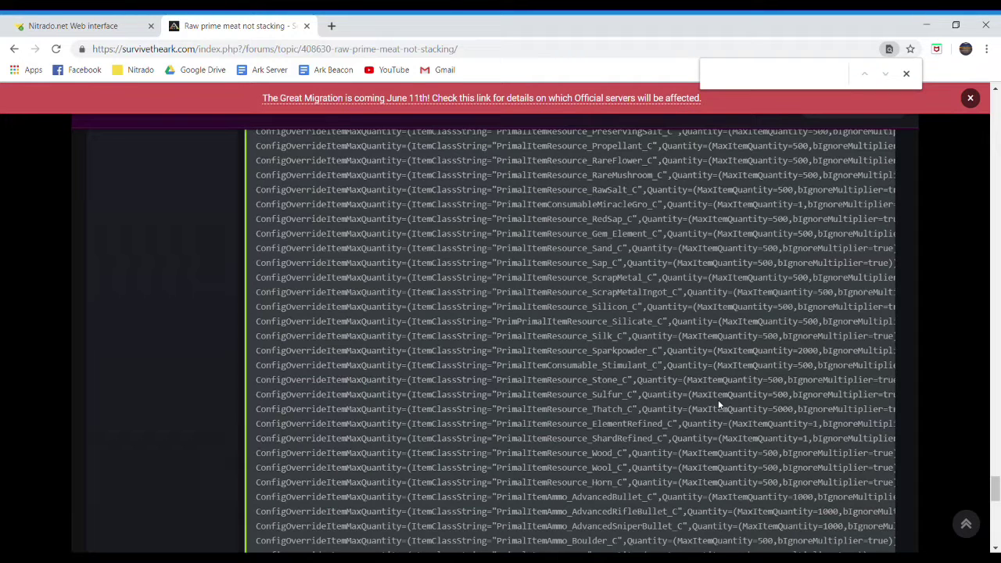
type("m")
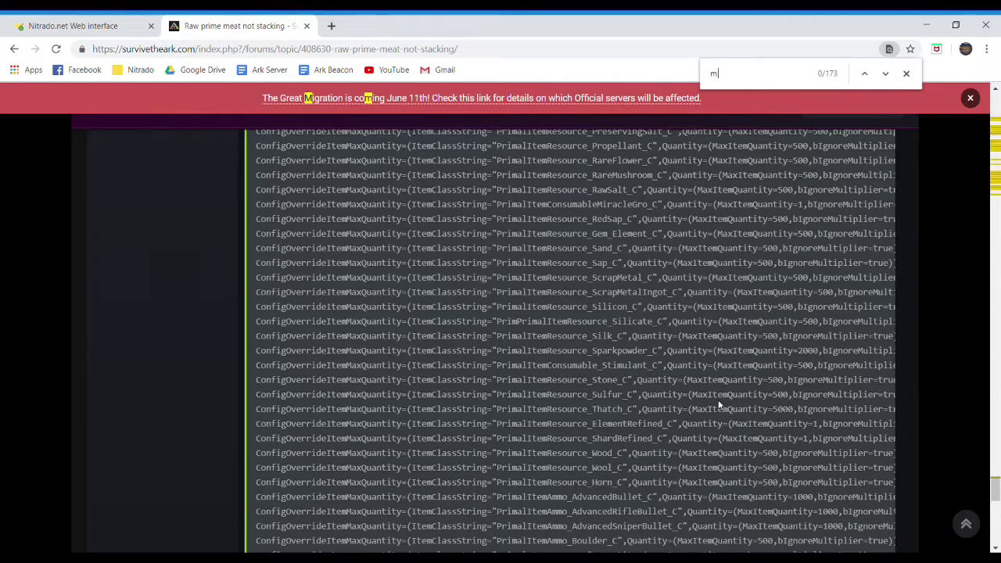
type("utton")
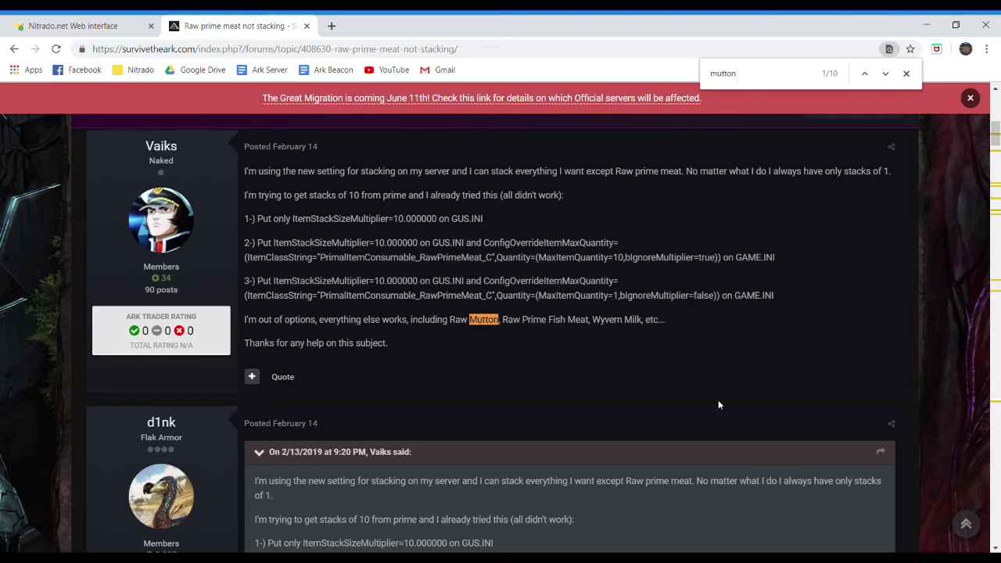
key("Return")
key("Return")
key("Return")
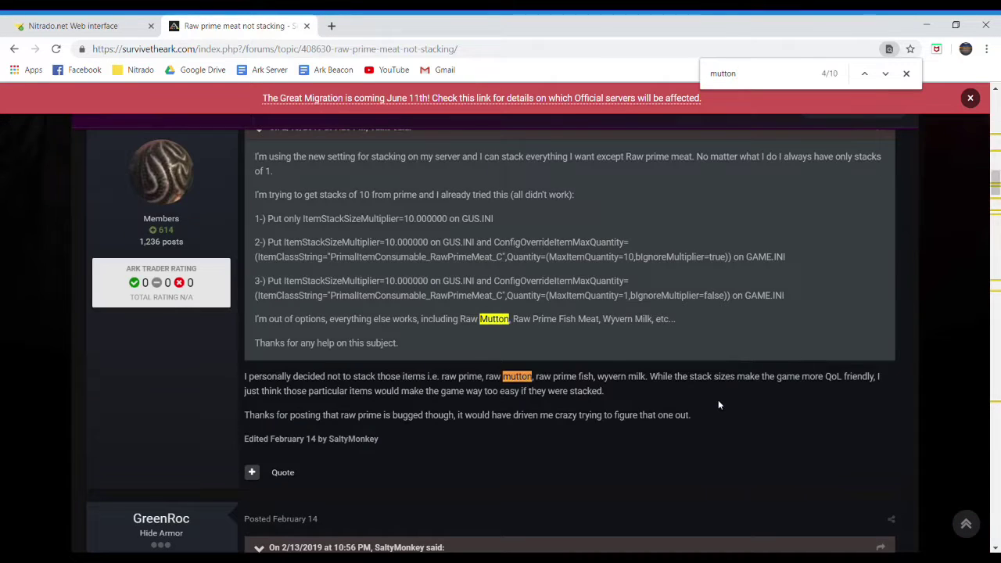
key("Return")
key("Return")
key("Return")
key("Return")
key("Return")
key("Return")
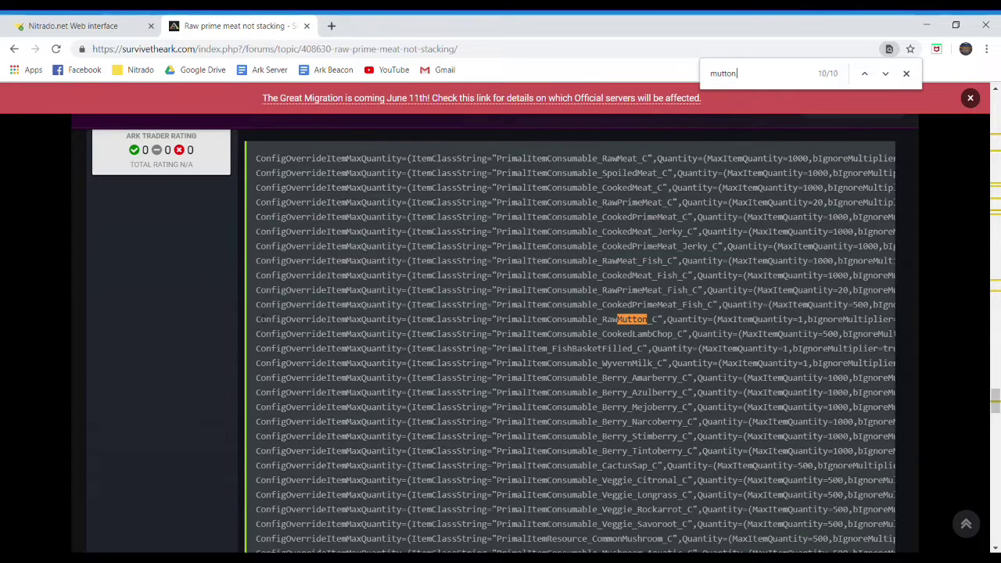
Highlight the full RawMutton override line in the forum list, and return to Game.ini to review the lines around its ConfigOverrideItemMaxQuantity block
left_click_drag(257, 317, 260, 331)
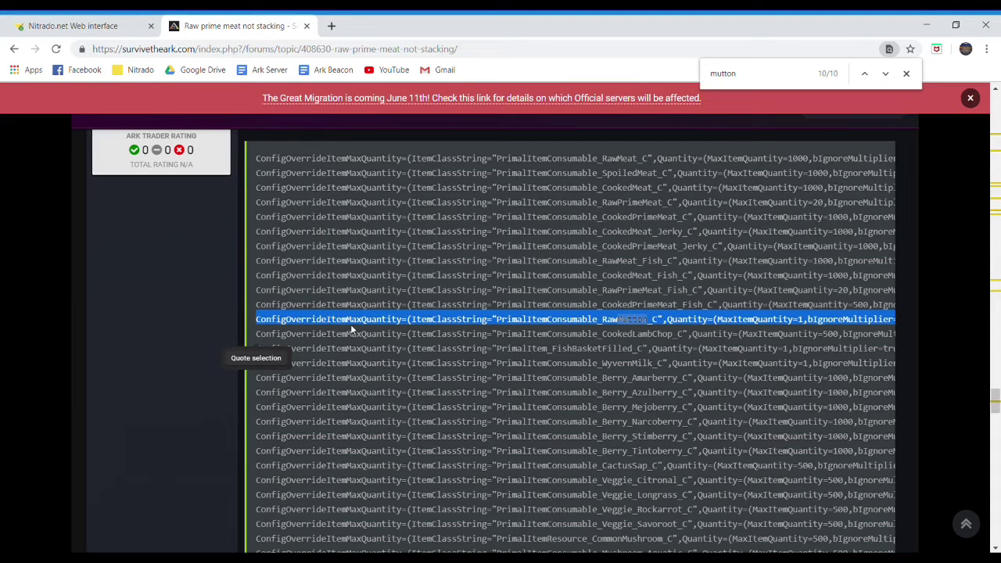
left_click(91, 19)
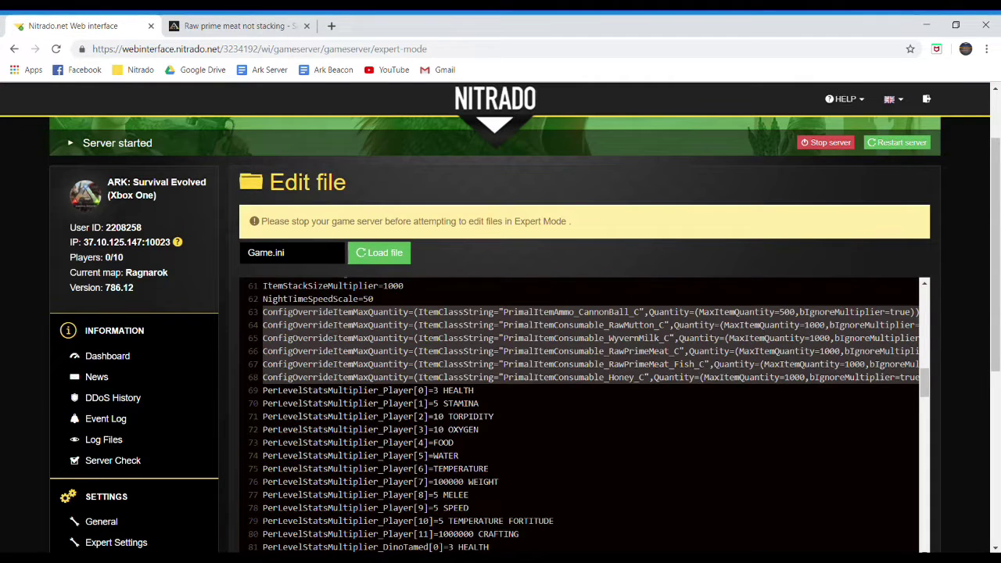
left_click(601, 377)
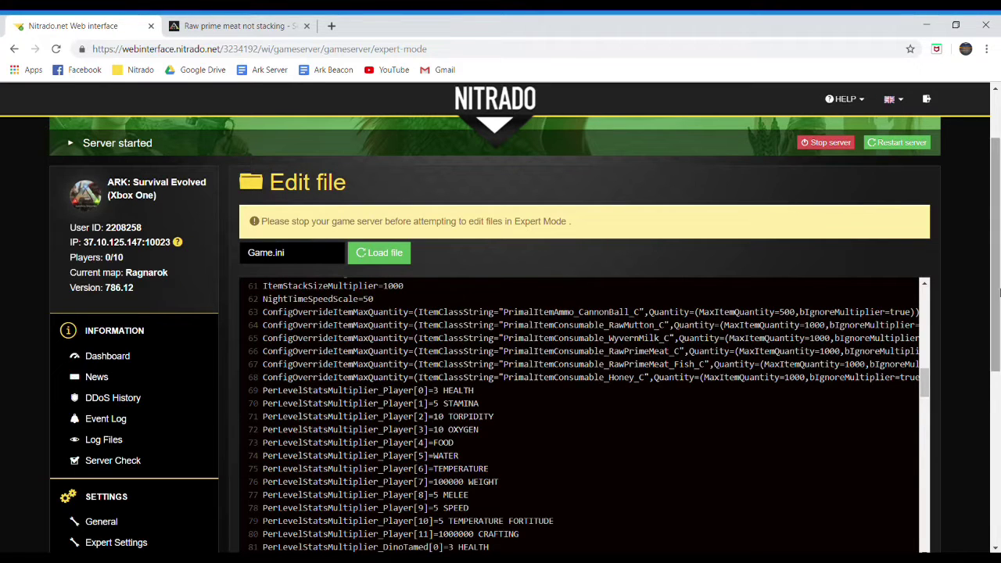
scroll(588, 417, "down", 2)
scroll(583, 415, "down", 5)
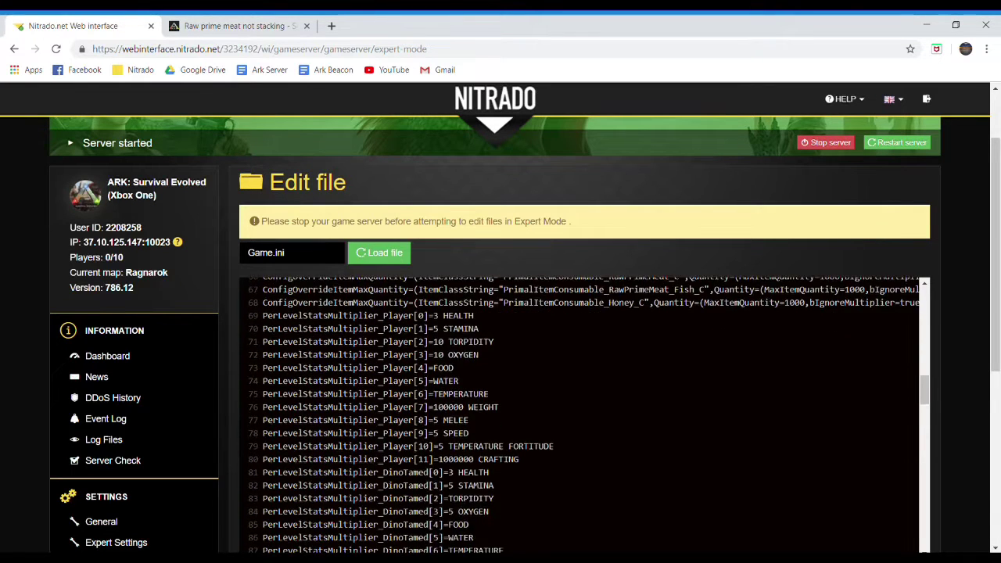
scroll(583, 415, "up", 9)
scroll(582, 415, "down", 8)
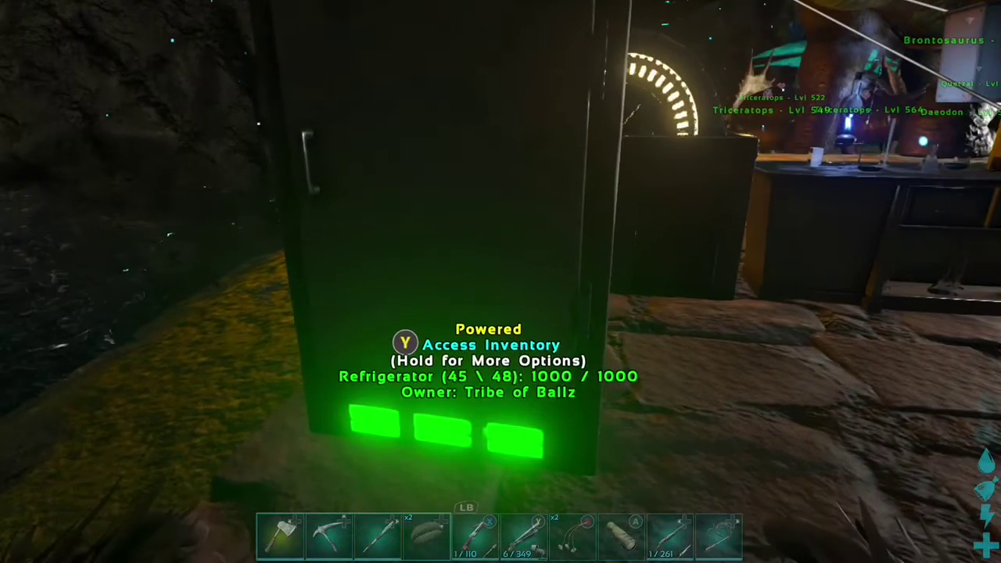
In the ARK game, open the Refrigerator's inventory and inspect the first Raw Mutton stack in the third row
key("y")
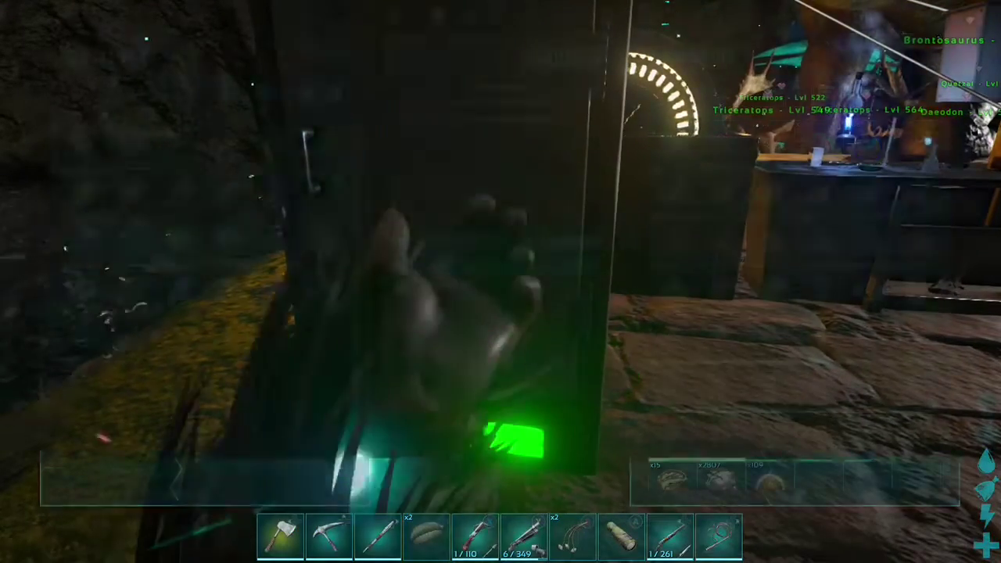
key("Right")
key("Right")
key("Right")
key("Right")
key("Right")
key("Down")
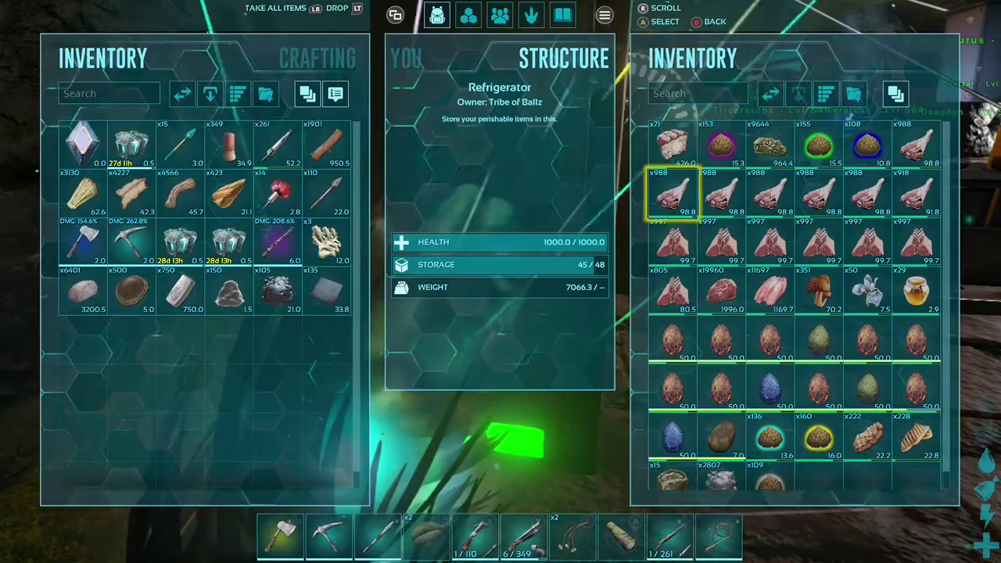
key("Down")
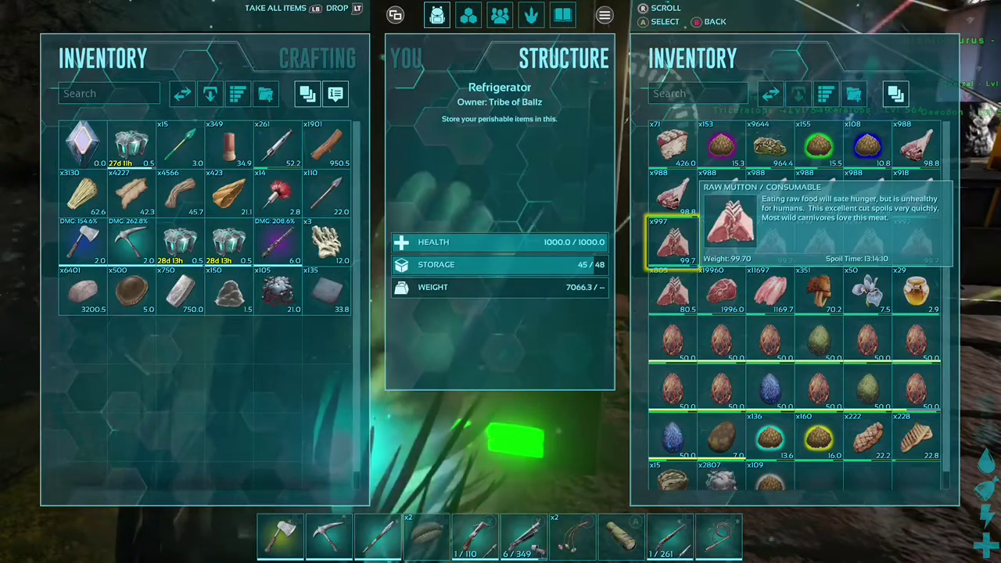
Inspect the Giant Bee Honey stack in the Refrigerator and close the inventory
key("Down")
key("Down")
key("Right")
key("Right")
key("Right")
key("Right")
key("Right")
key("Up")
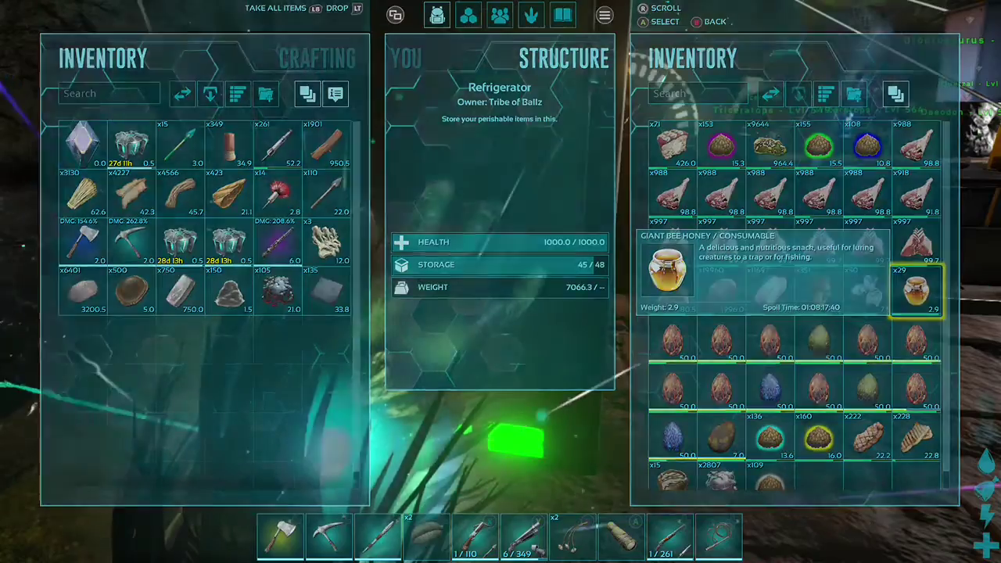
key("Escape")
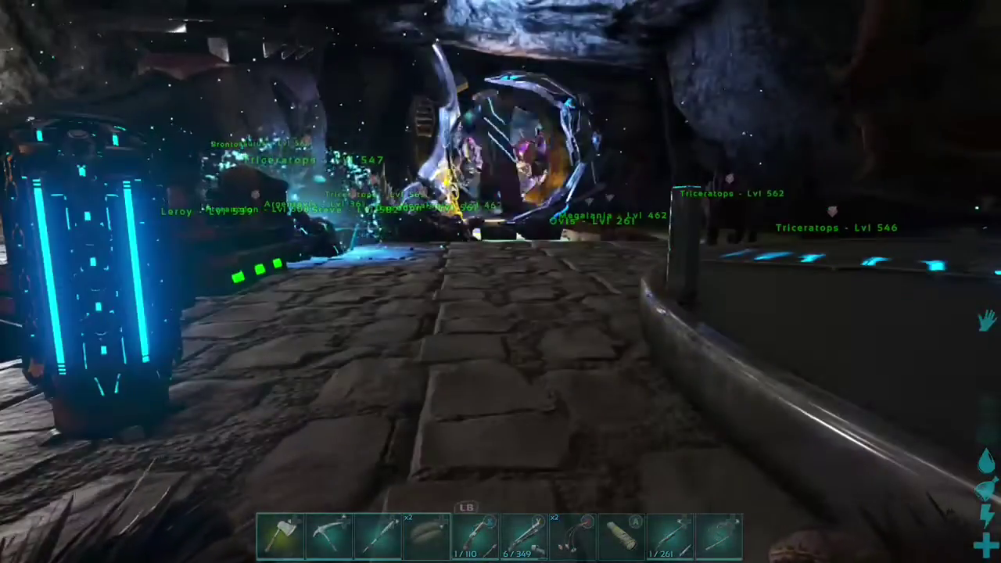